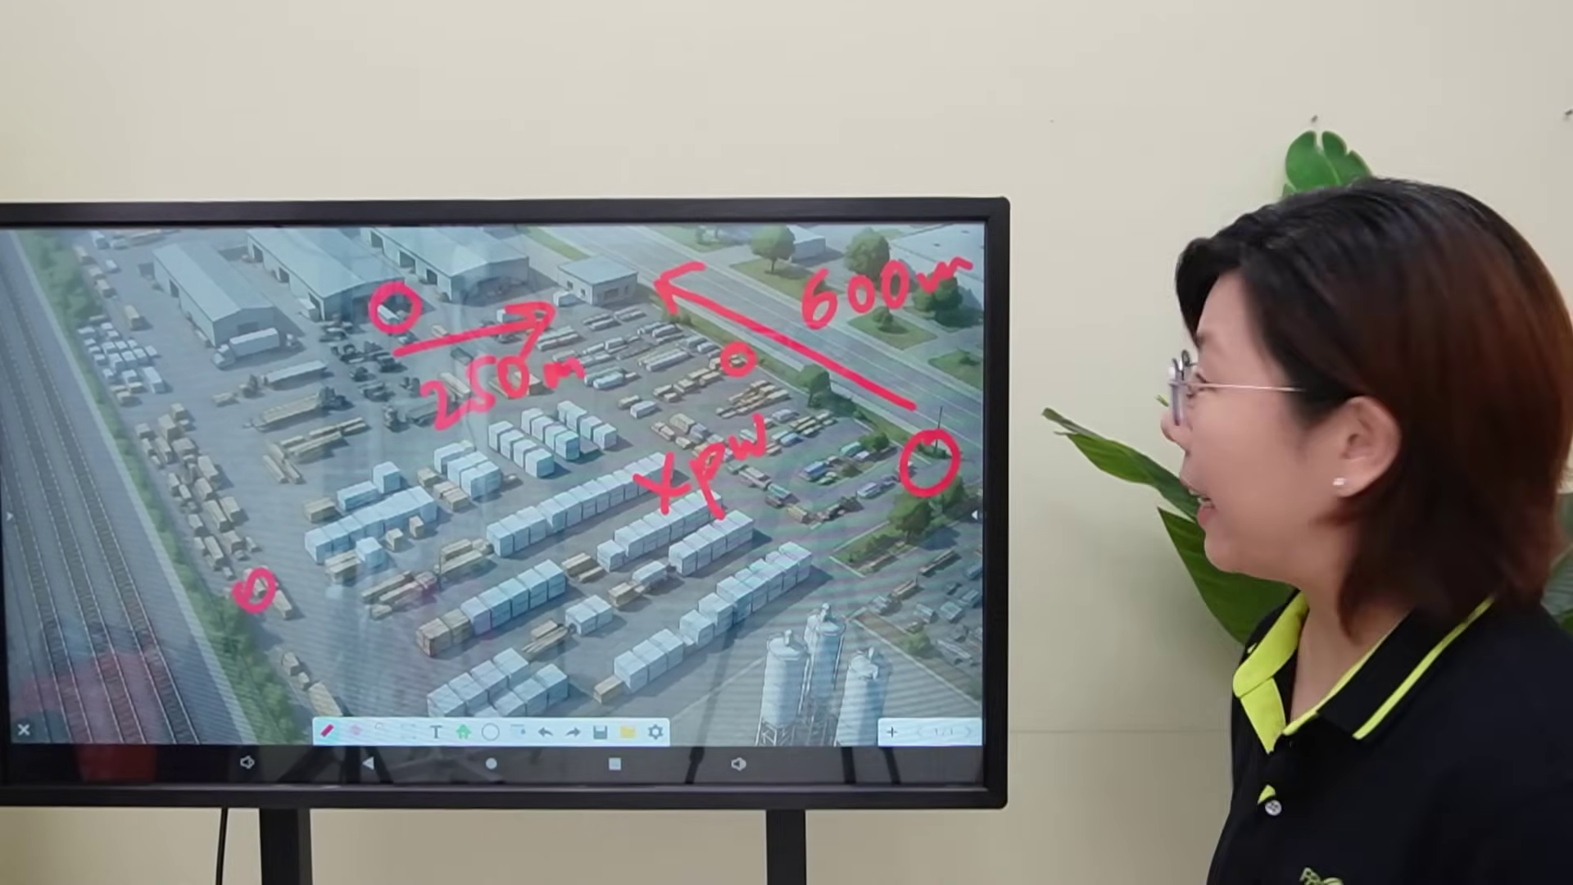
# Underline the 250m and 600m distances twice each in red on the factory yard image
pyautogui.moveTo(510, 430); pyautogui.dragTo(609, 405)
pyautogui.moveTo(517, 458); pyautogui.dragTo(615, 423)
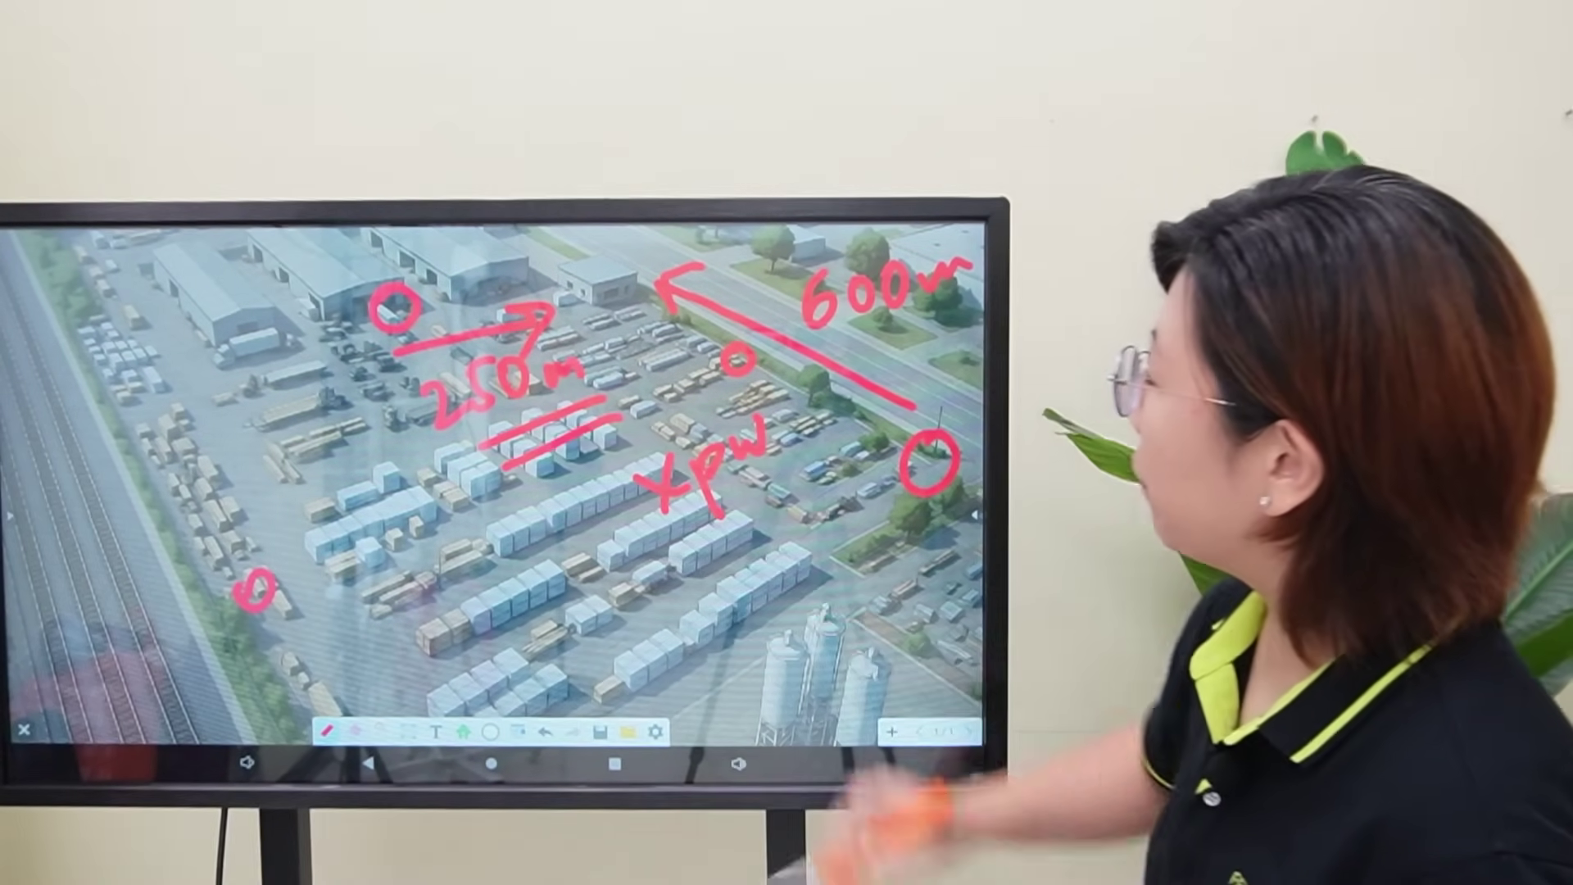
pyautogui.moveTo(878, 351); pyautogui.dragTo(971, 308)
pyautogui.moveTo(892, 368); pyautogui.dragTo(983, 326)
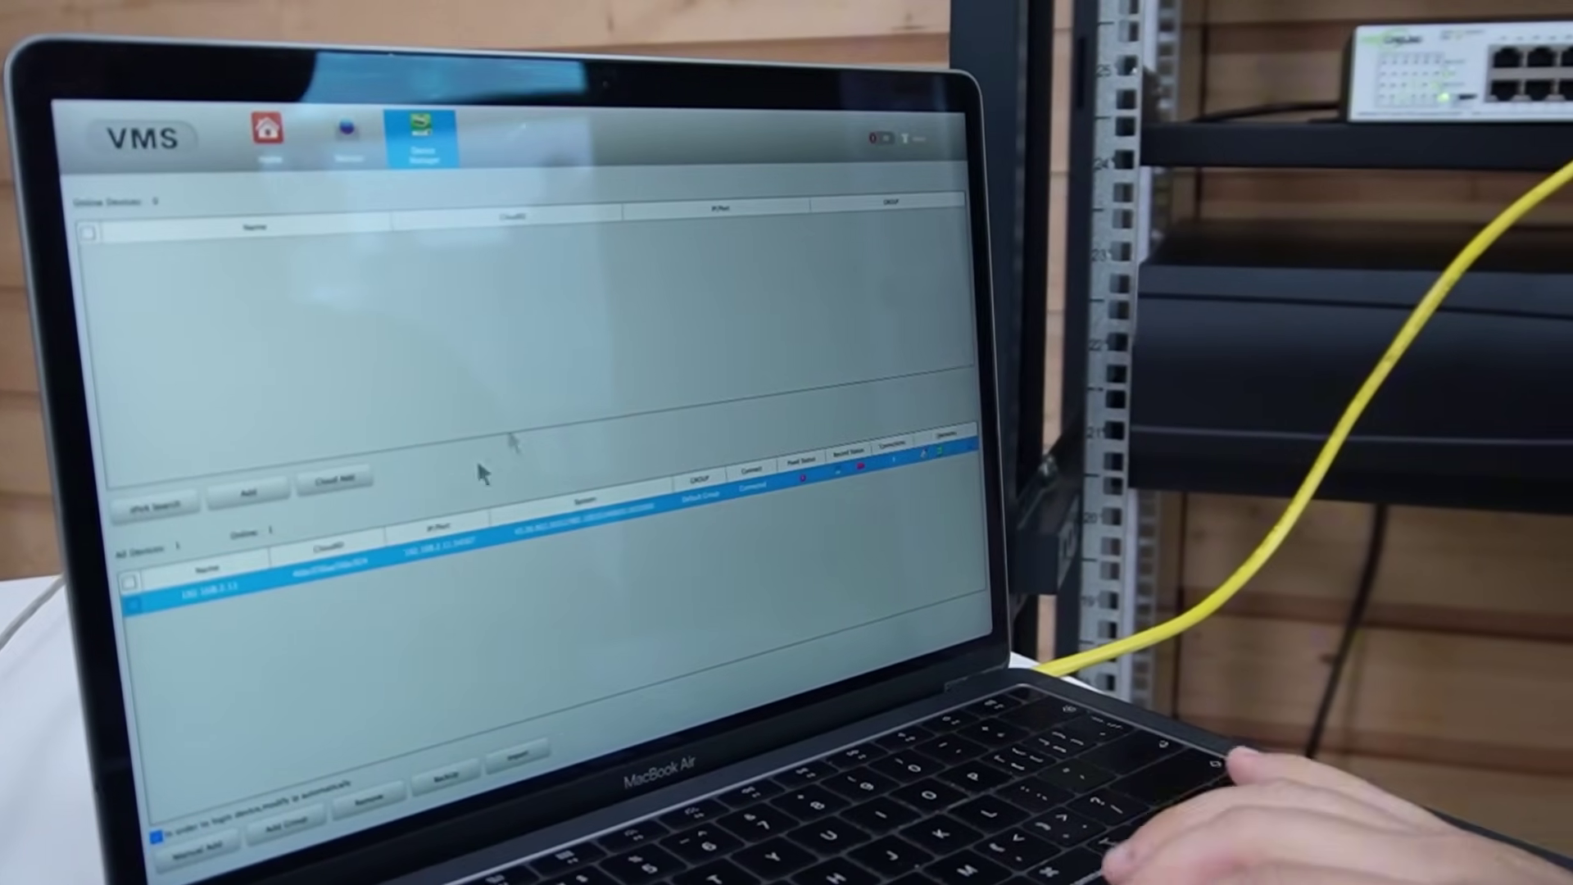
# Add cameras 192.168.2.13 and 192.168.2.189 to the device list, then show the Monitor view
pyautogui.click(321, 144)
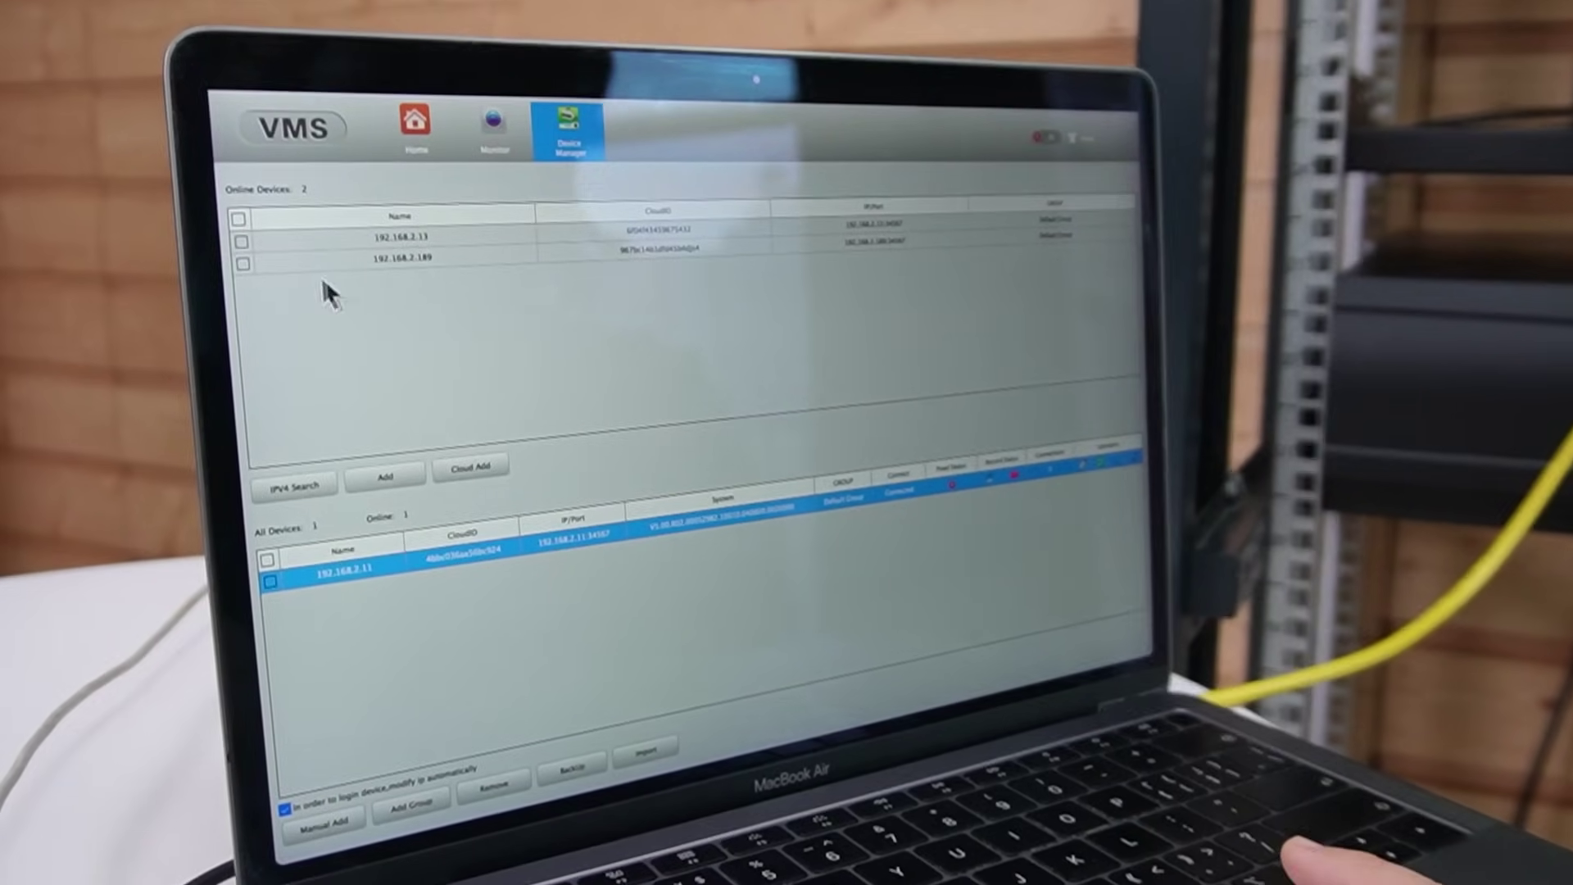
pyautogui.click(233, 218)
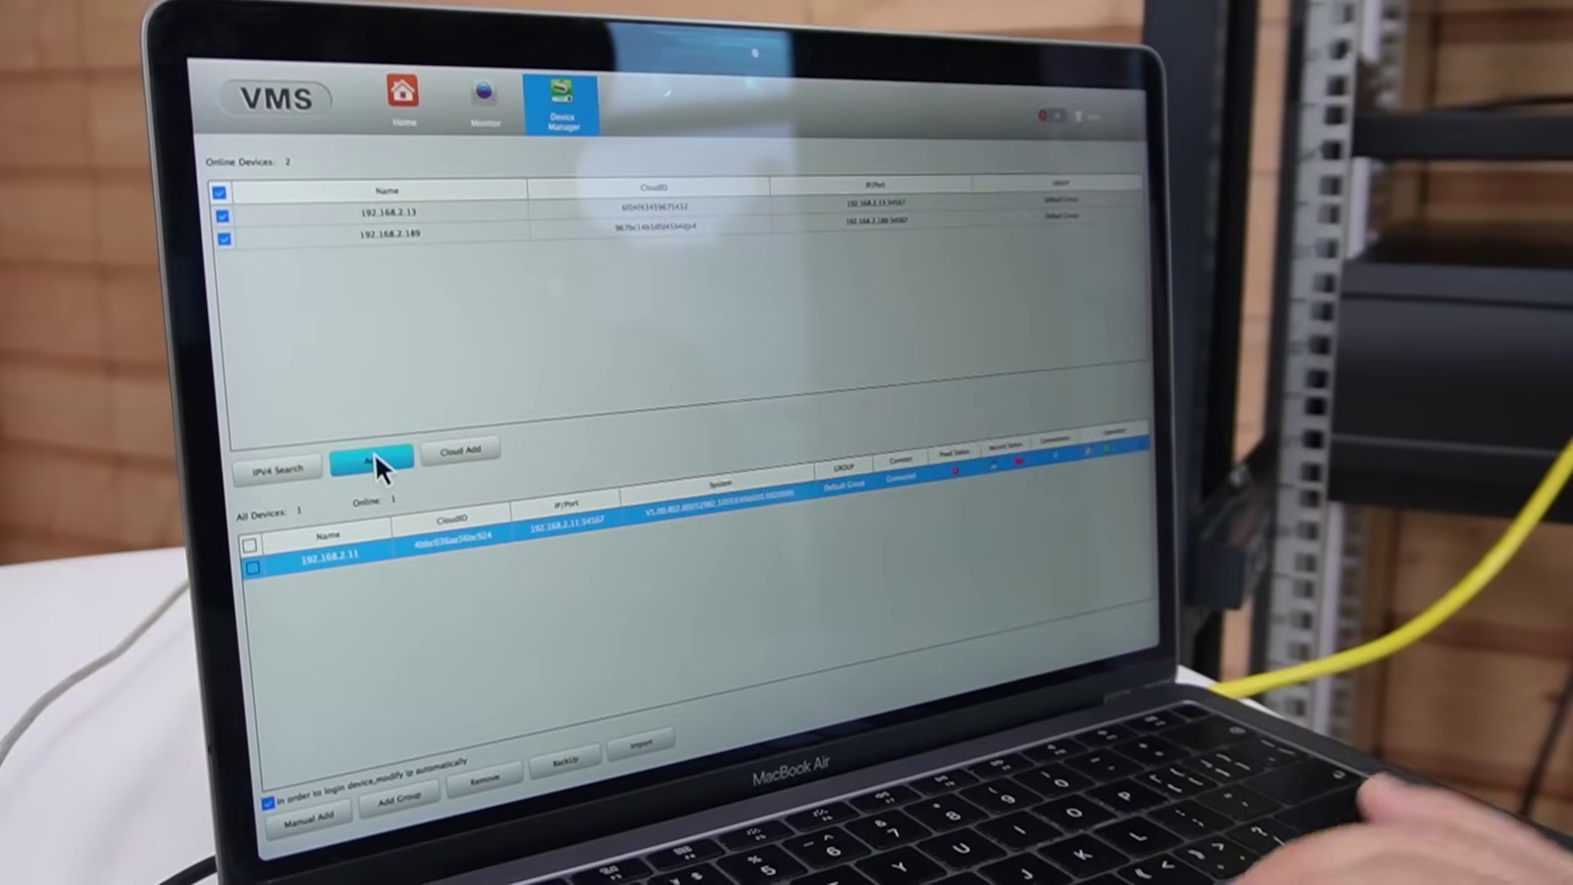
pyautogui.click(375, 467)
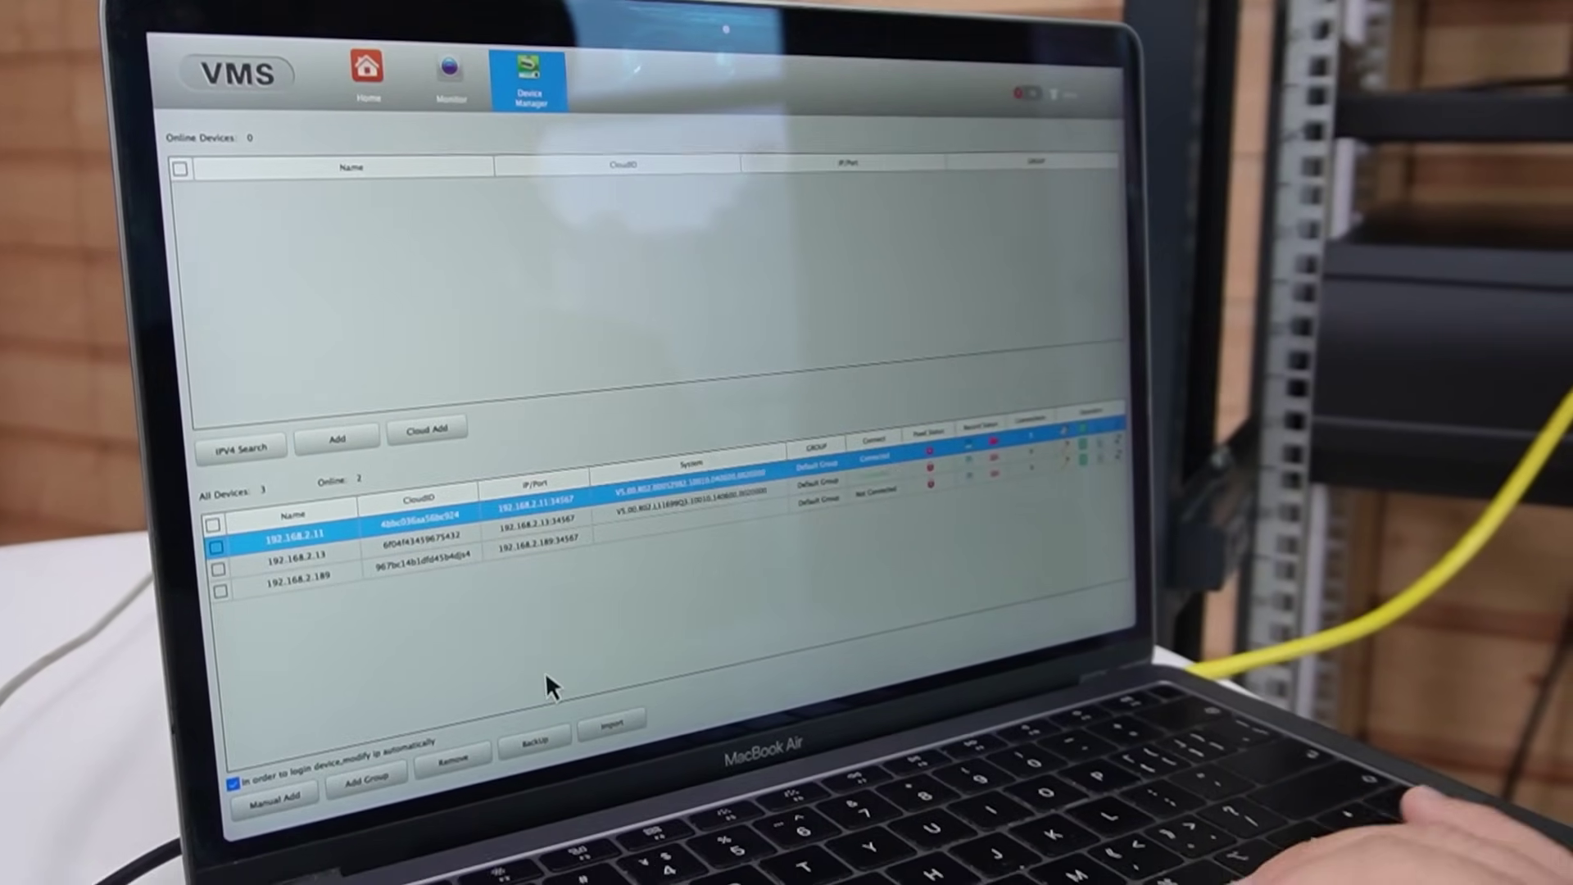
pyautogui.click(432, 75)
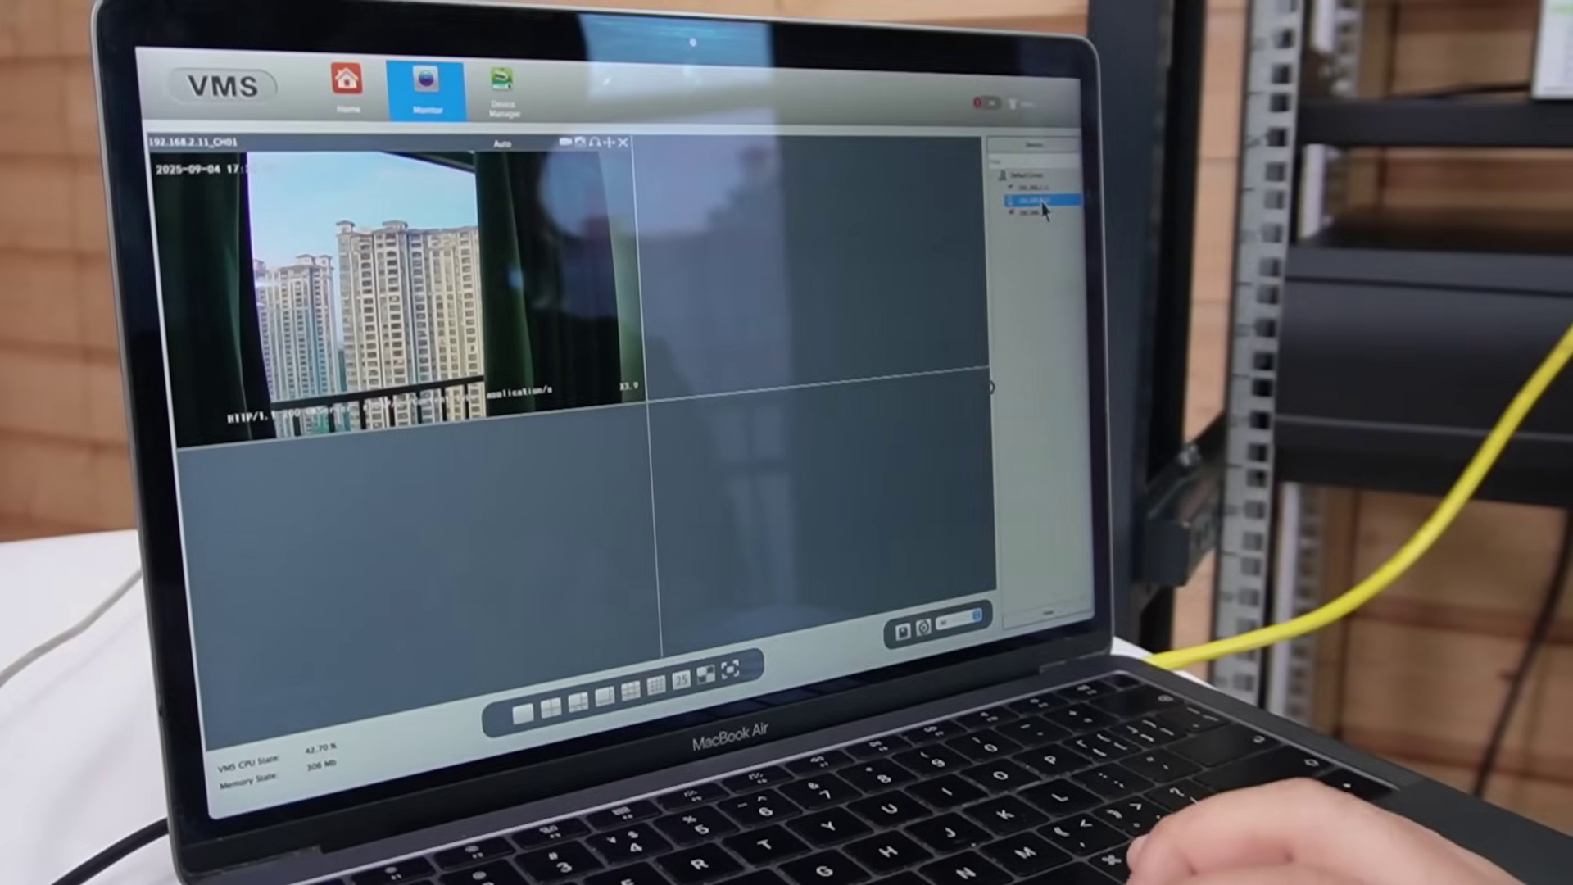
# Open fisheye camera 192.168.2.13's feed and place it in the top-right pane
pyautogui.doubleClick(1055, 195)
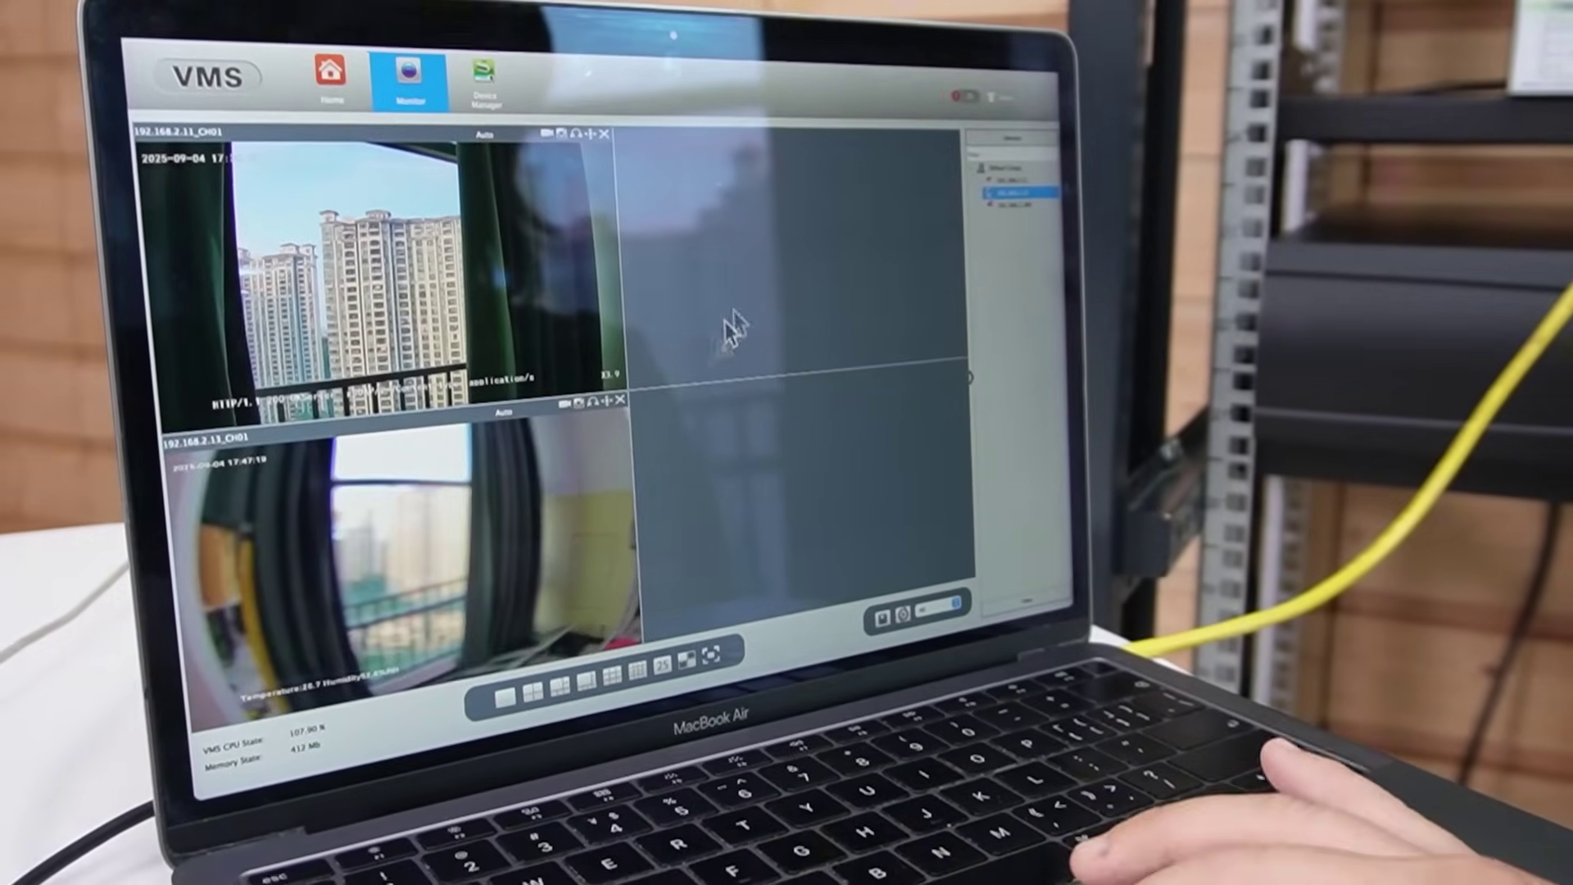
pyautogui.moveTo(732, 329); pyautogui.dragTo(753, 286)
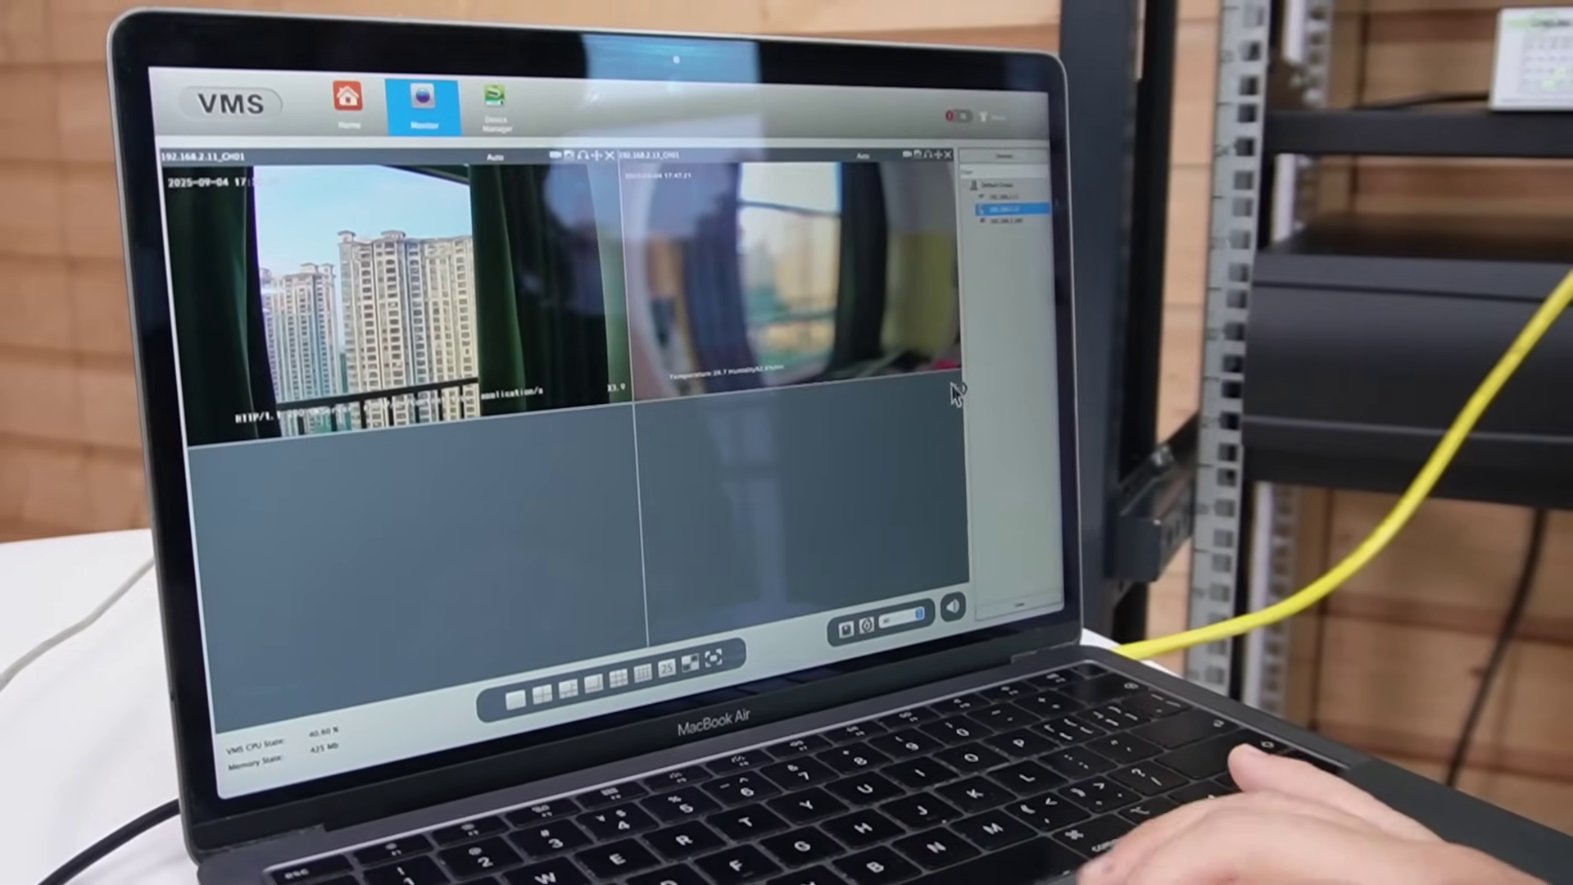